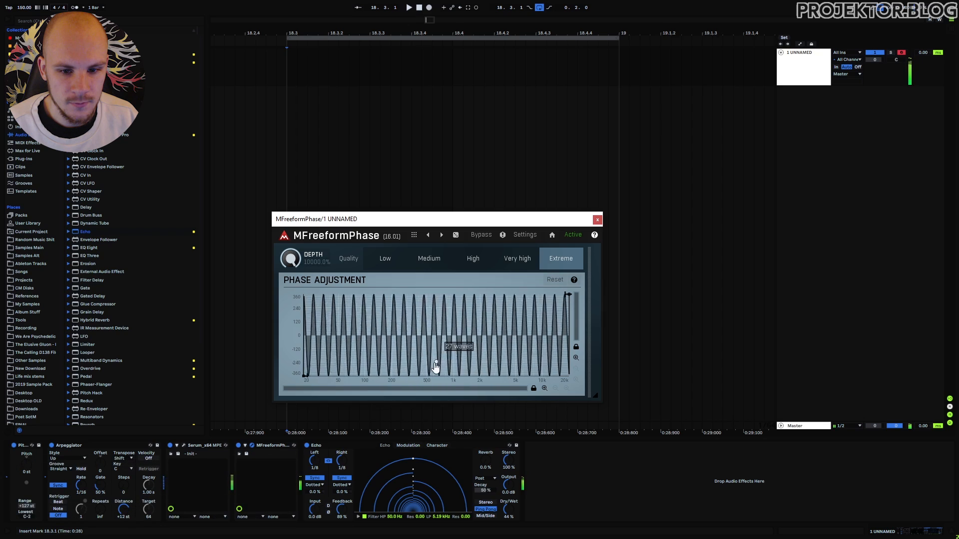
Sweep the MFreeformPhase Depth, reduce the sine curve to only a couple of waves, and set Depth to about 94.8%
drag(291, 259, 290, 311)
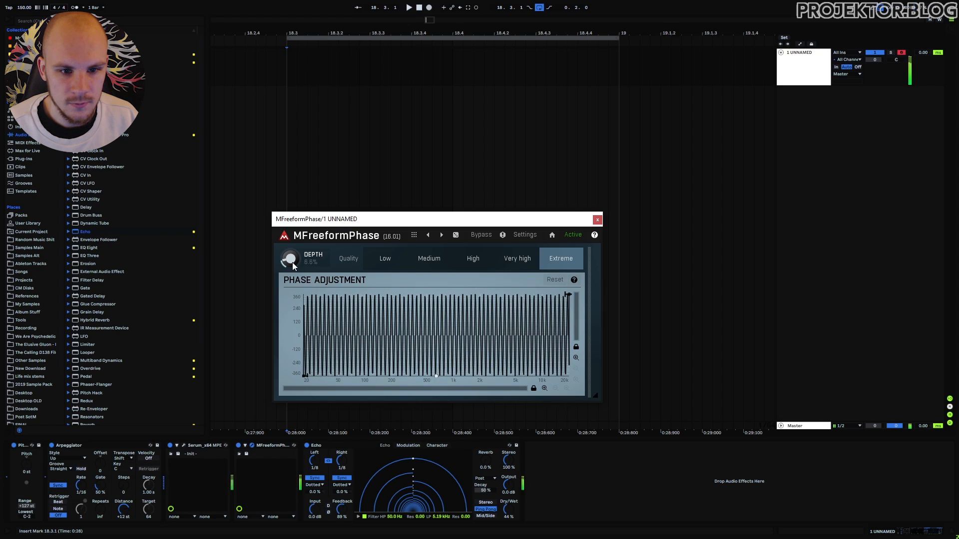
drag(292, 262, 292, 232)
drag(437, 375, 436, 341)
mouse_move(291, 258)
mouse_down()
mouse_move(290, 245)
mouse_move(290, 277)
mouse_up()
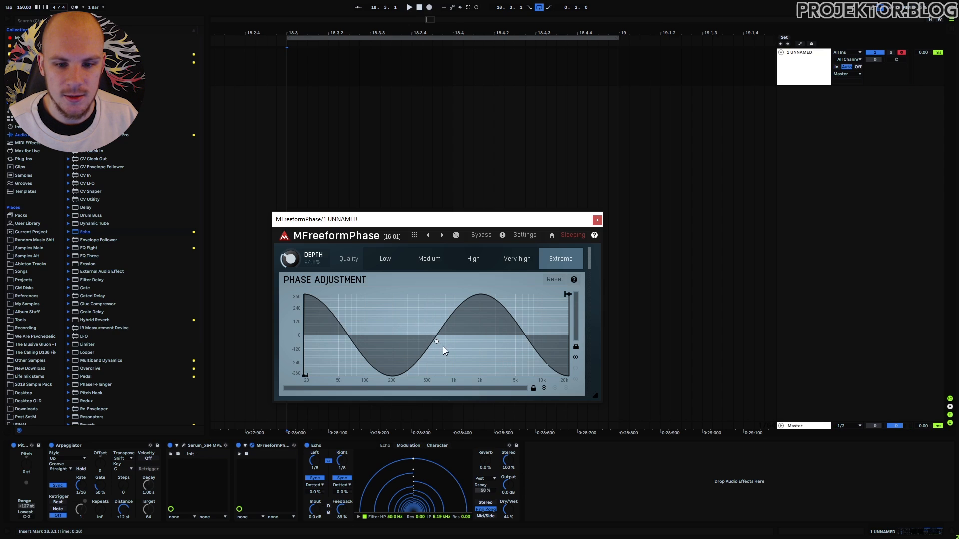
Change the phase curve's shape to Stairs, set it to about 43 stairs, and raise the Depth
right_click(552, 304)
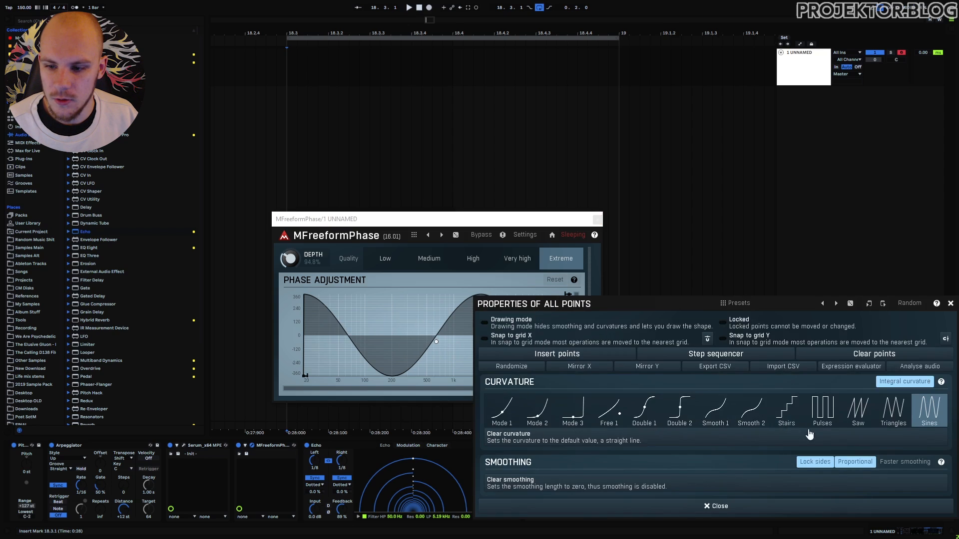
click(794, 411)
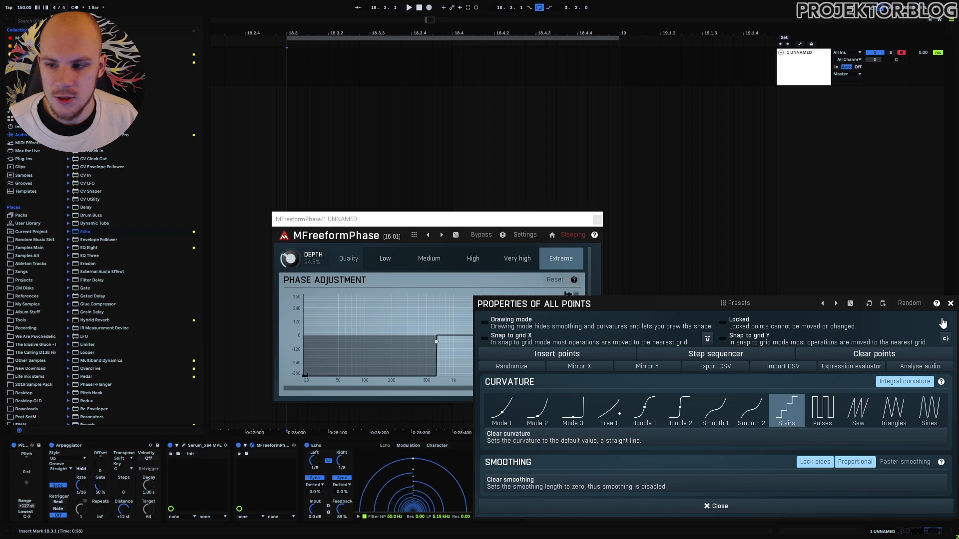
click(950, 304)
drag(437, 345, 436, 374)
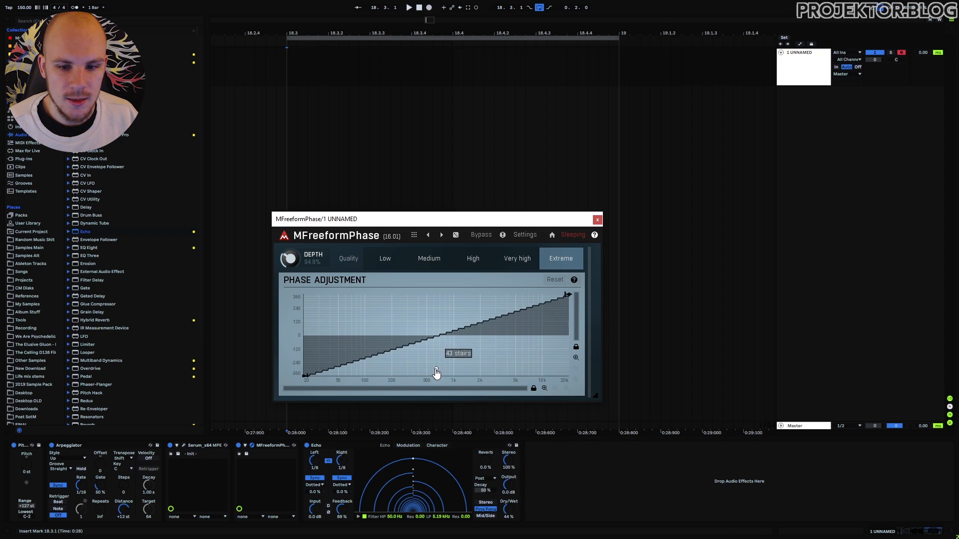
mouse_move(307, 264)
mouse_down()
mouse_move(307, 232)
mouse_move(307, 260)
mouse_move(294, 265)
mouse_up()
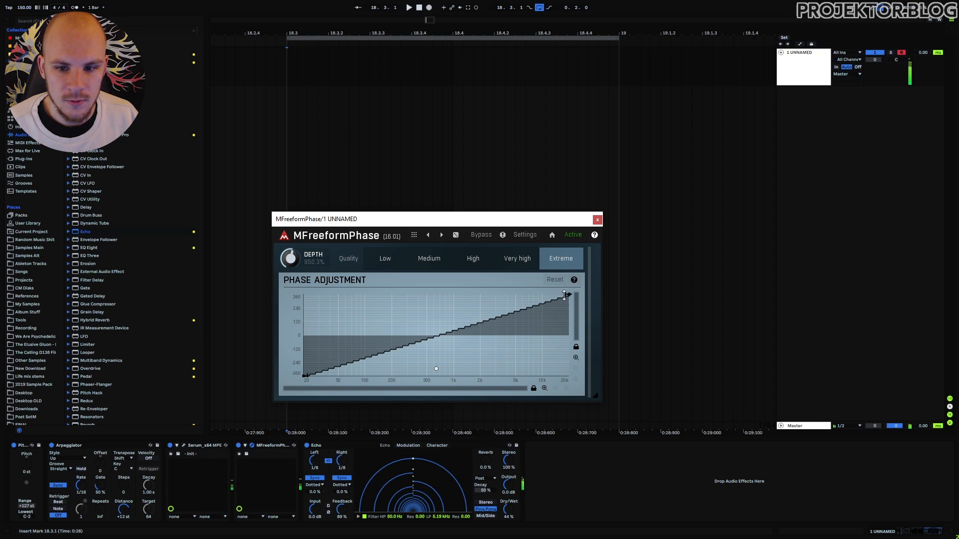
Flip the curve's two end points so the phase descends from 360 at 20 Hz to -360 at 20 kHz
mouse_move(568, 297)
drag(568, 297, 567, 398)
drag(307, 374, 302, 266)
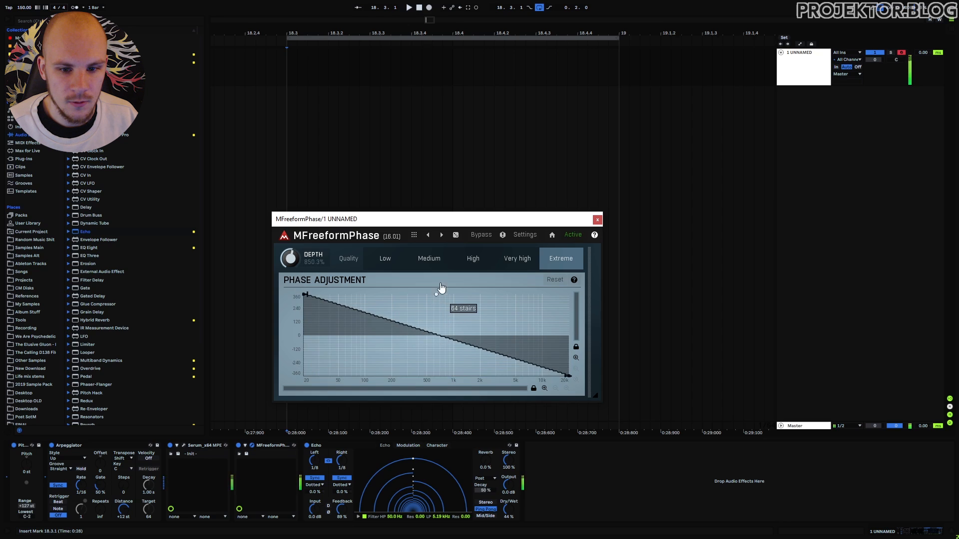
Vary the curve from a few wide stairs to very fine ones and raise the Depth to about 9223%
drag(436, 301, 450, 320)
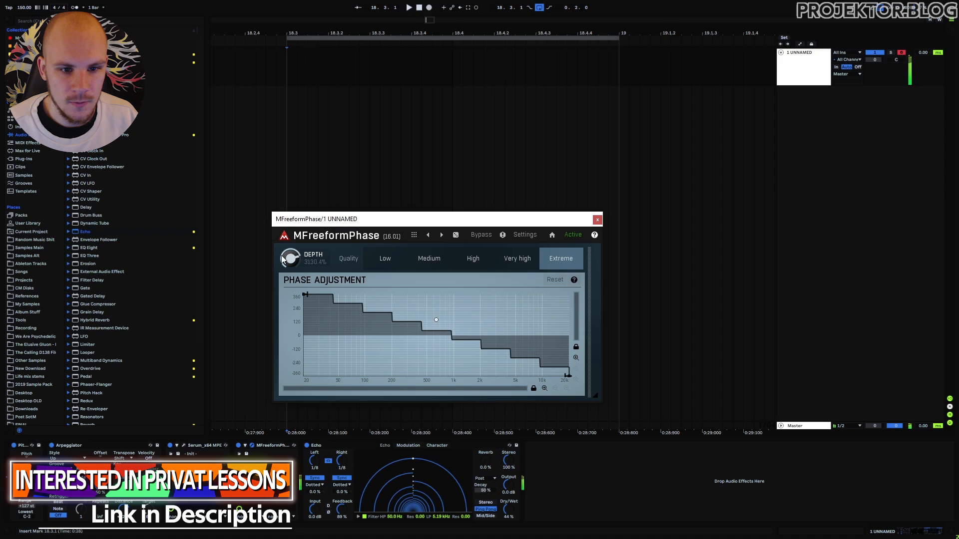
drag(289, 258, 290, 222)
drag(431, 320, 436, 294)
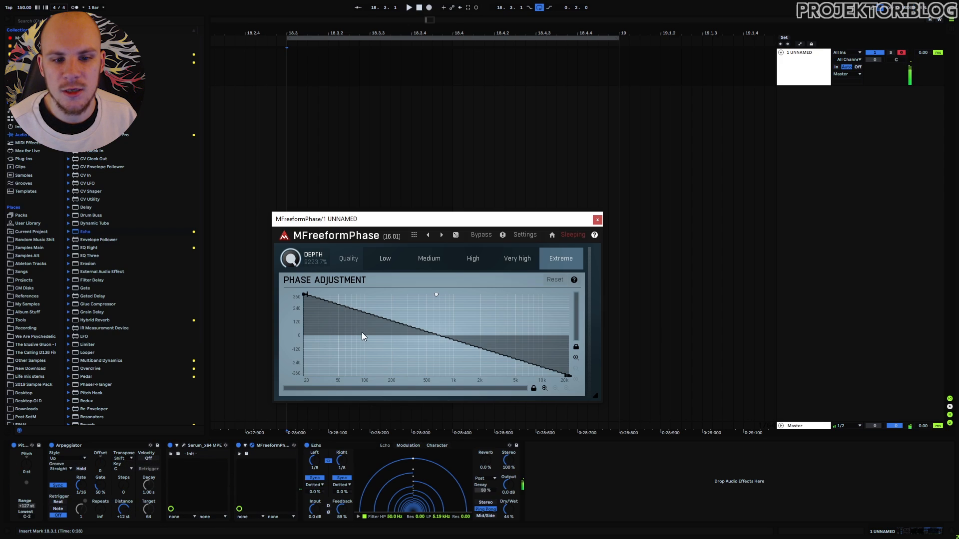
Change the phase curve's shape to Triangles, reduce it to a few wide triangles, and raise the Depth to 10000%
right_click(398, 344)
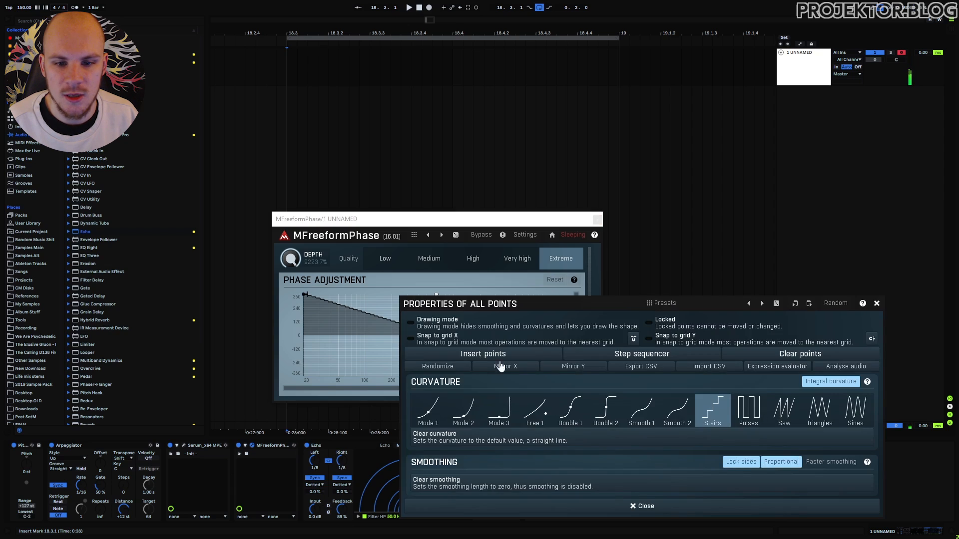
click(823, 412)
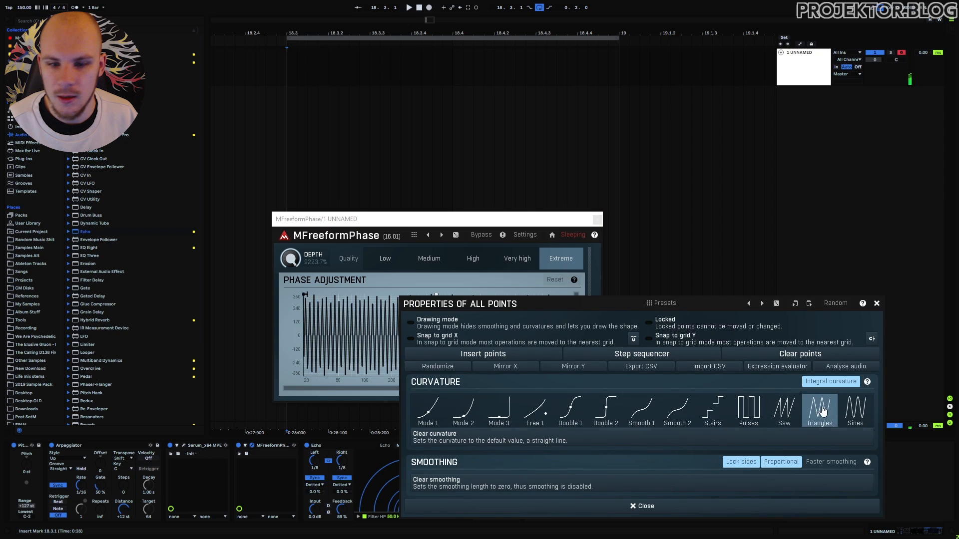
click(877, 303)
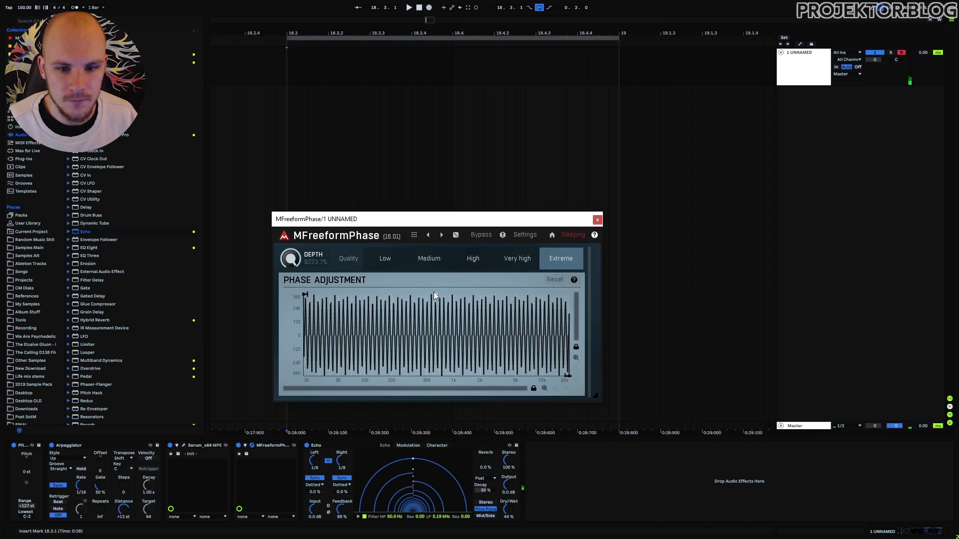
drag(433, 292, 438, 334)
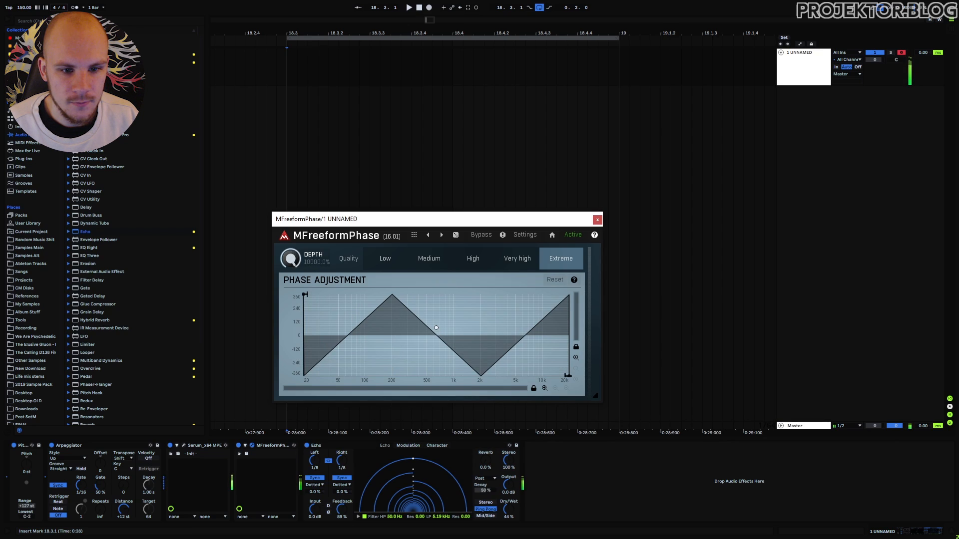
Compare the Low and Extreme quality modes of MFreeformPhase and leave the quality on Low
click(397, 259)
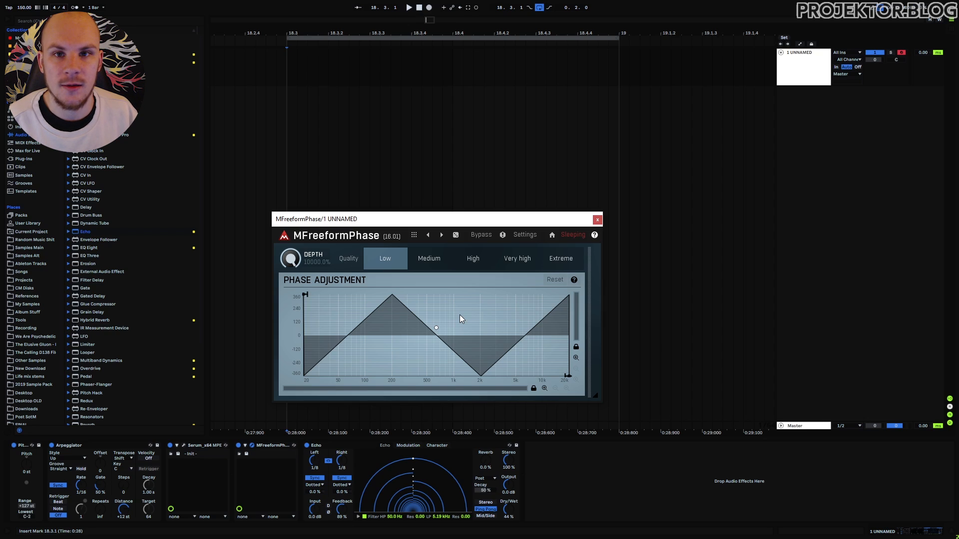
click(554, 261)
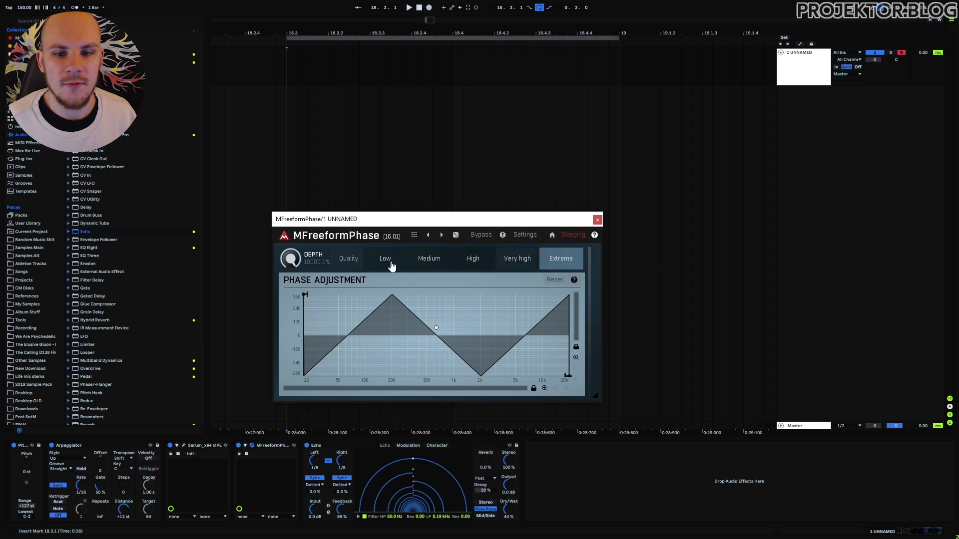
click(379, 263)
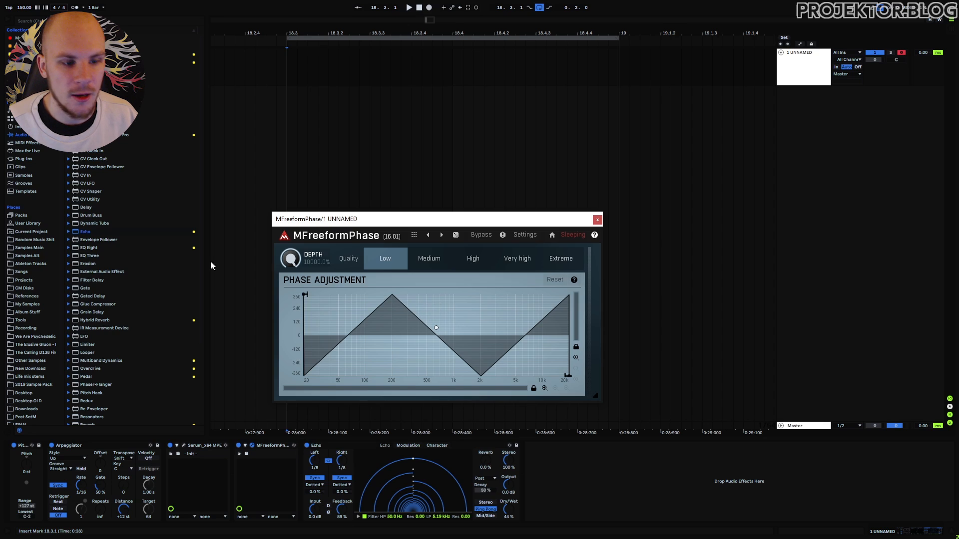
Insert the Redux audio effect between Serum and MFreeformPhase in the device chain
scroll(92, 311, down, 4)
drag(86, 300, 214, 482)
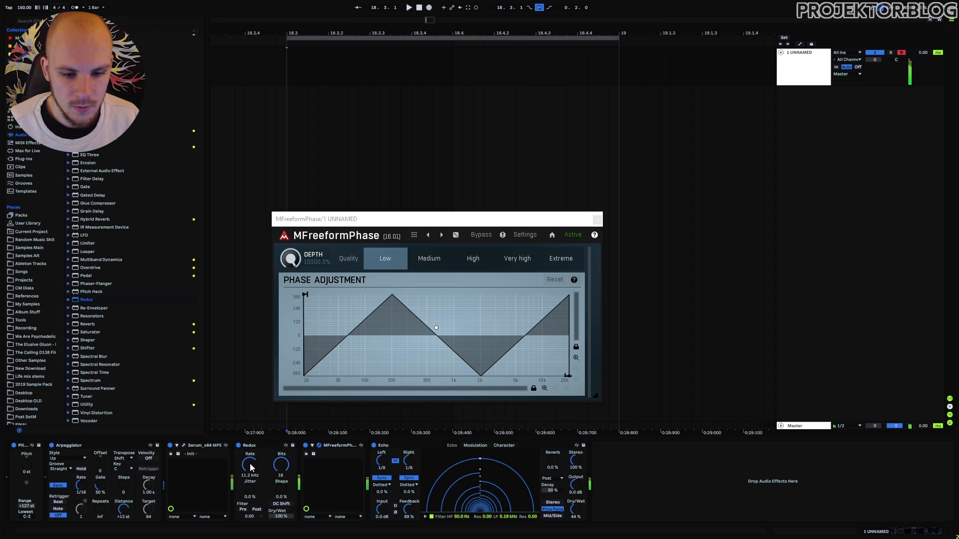
Sweep the Depth and increase the phase curve to more than 20 triangles
click(298, 263)
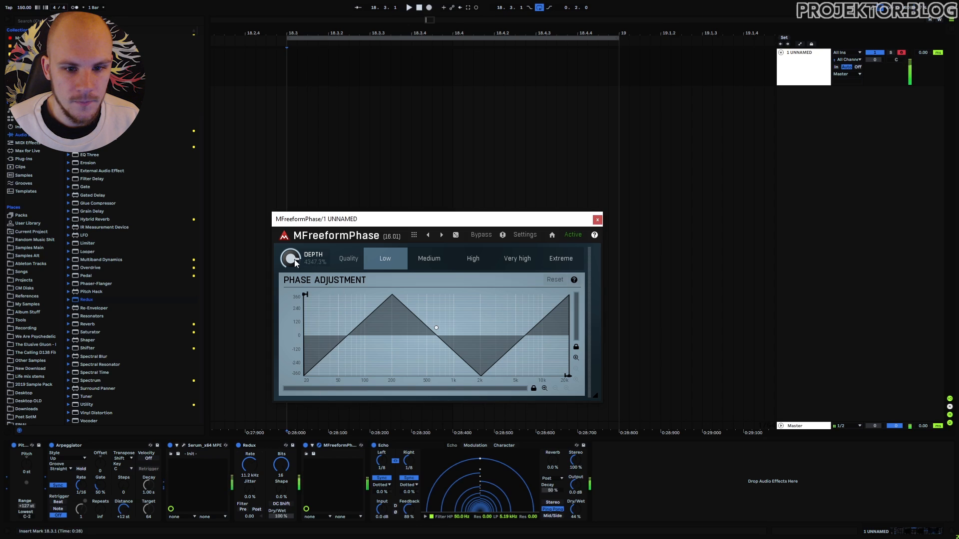
drag(436, 327, 437, 310)
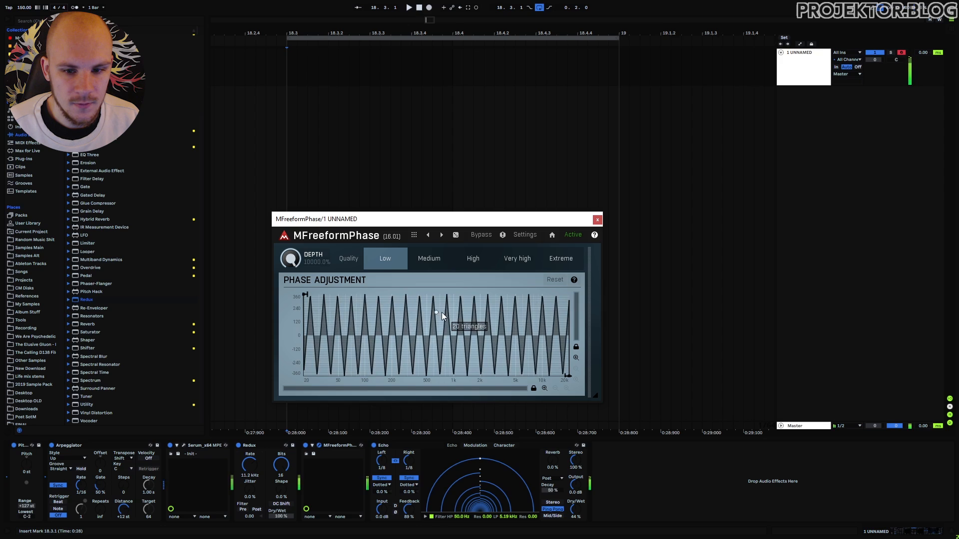
drag(293, 258, 293, 249)
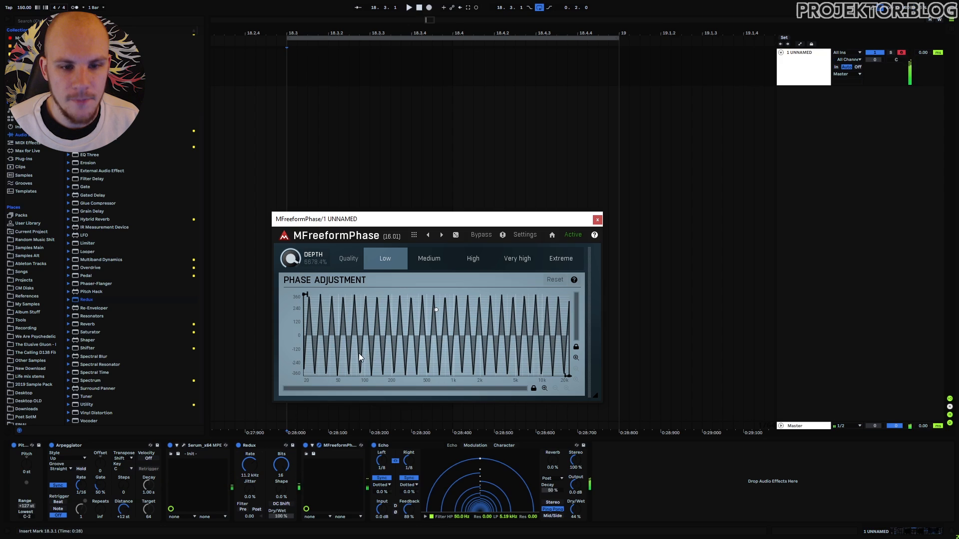
Audition the dense triangle curve alternately at Extreme and Low quality, ending on Low
click(553, 260)
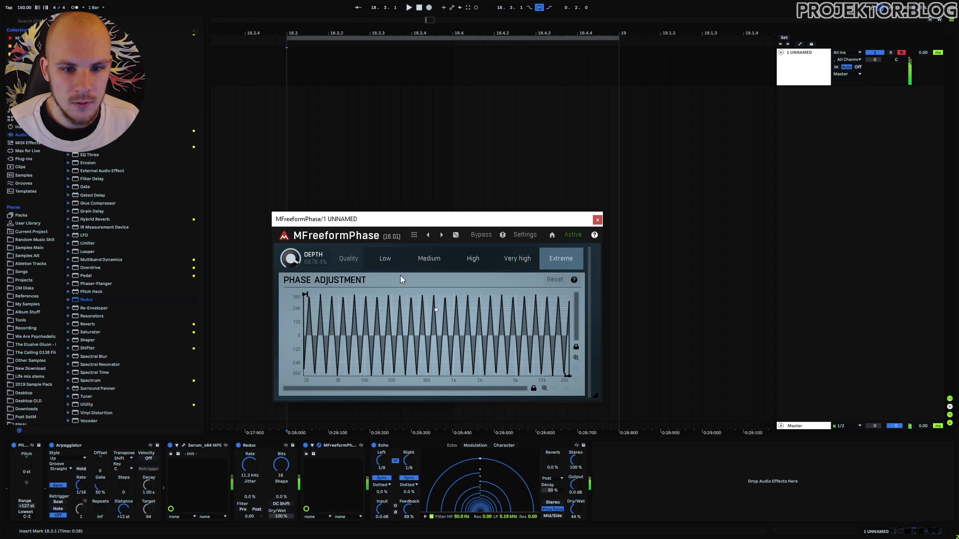
click(392, 261)
click(569, 260)
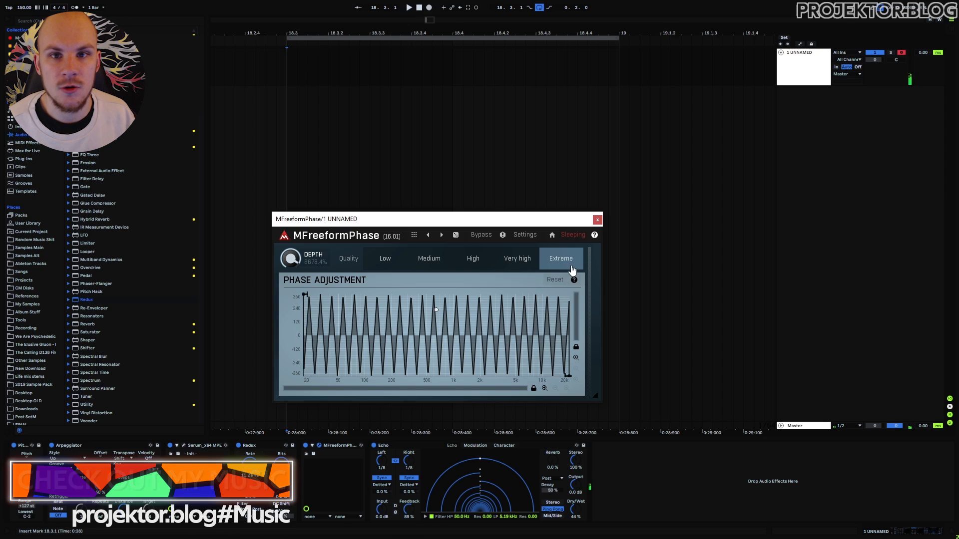
click(382, 259)
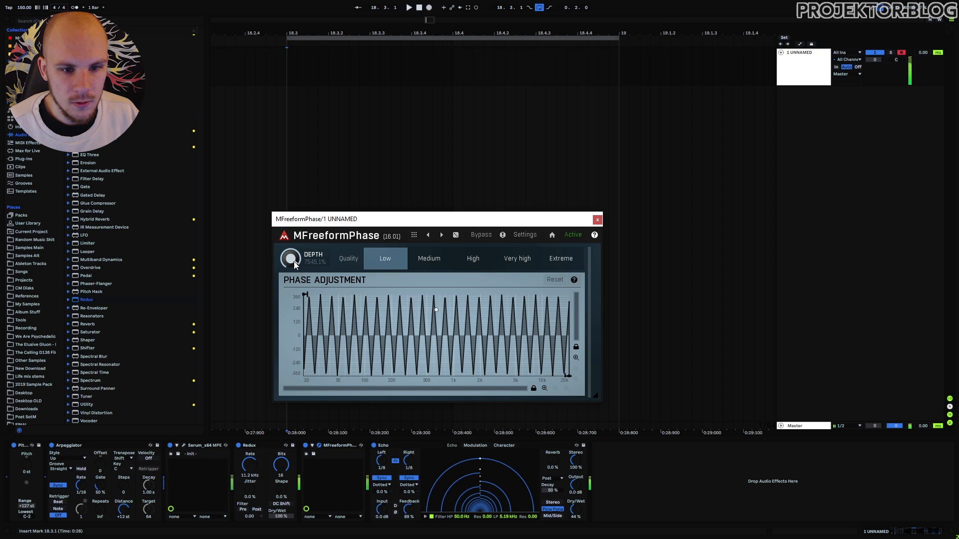
Reduce the triangle curve to a single rising ramp at 10000% Depth and compare Extreme quality with Low, ending on Low
drag(436, 310, 434, 340)
drag(293, 258, 293, 243)
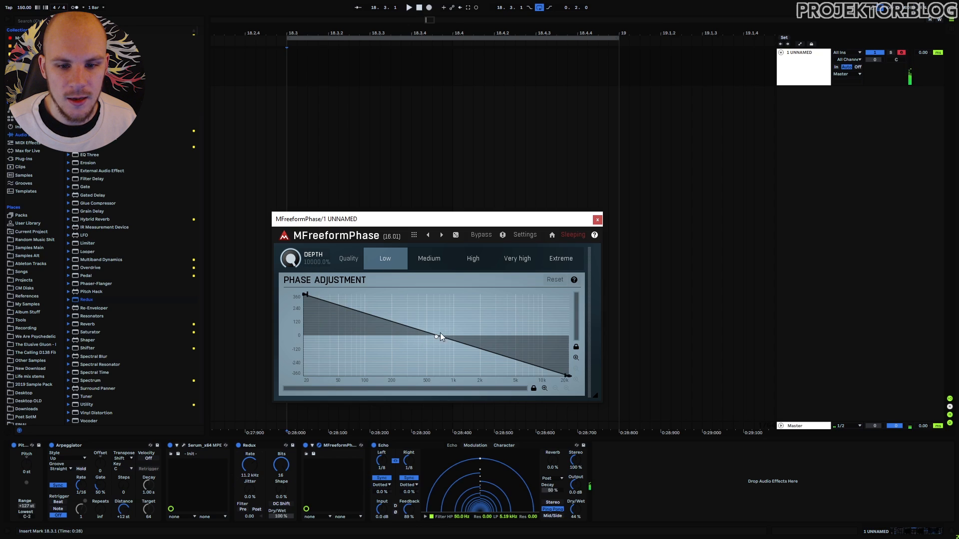
drag(436, 338, 437, 333)
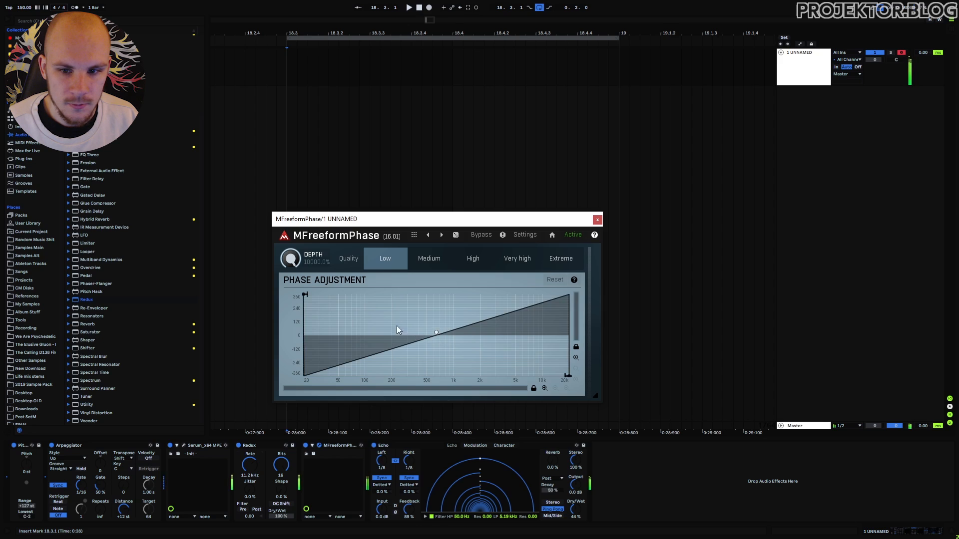
click(541, 266)
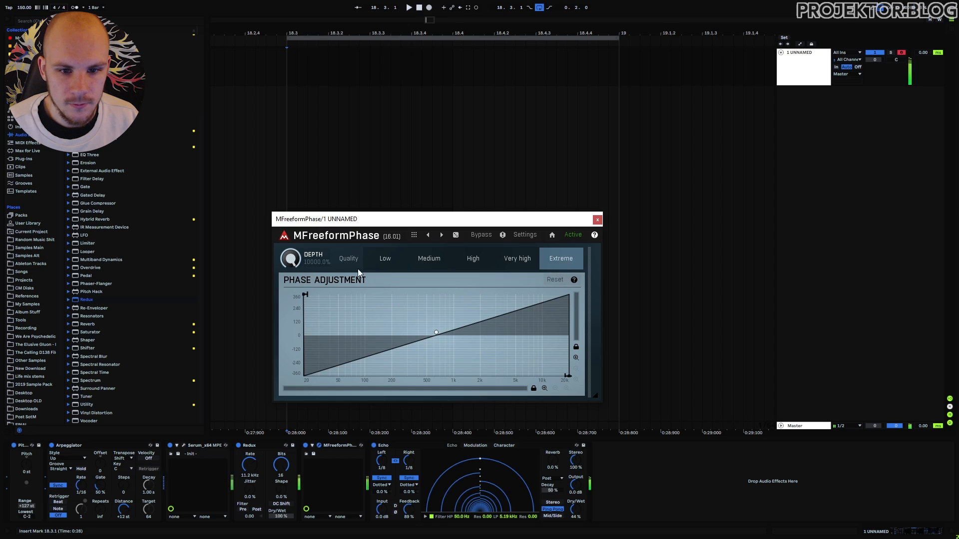
click(382, 259)
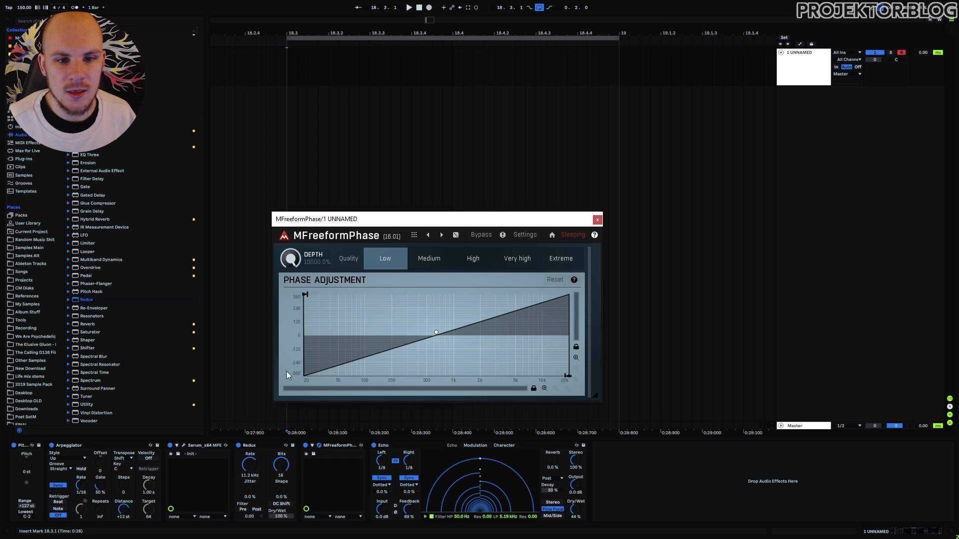
Select the MFreeformPhase device in the device chain
click(332, 446)
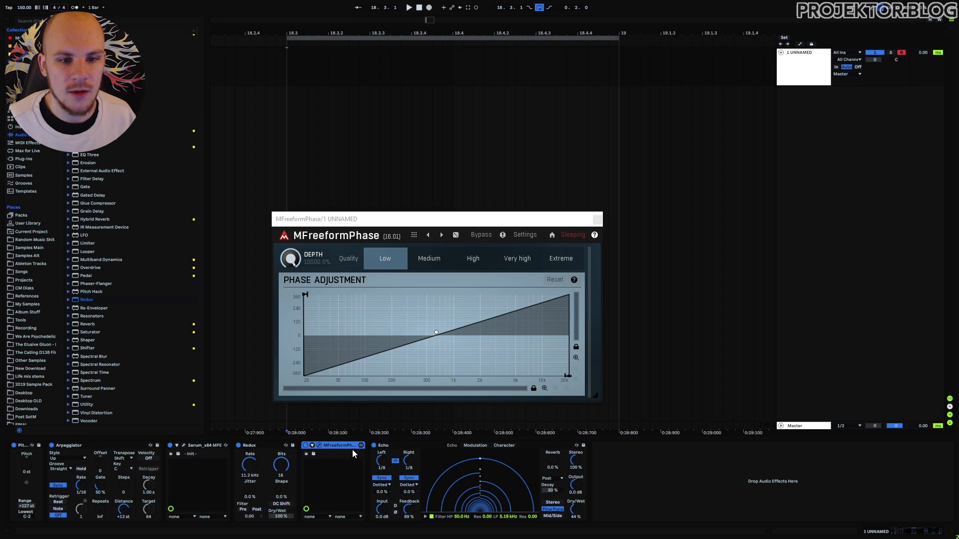